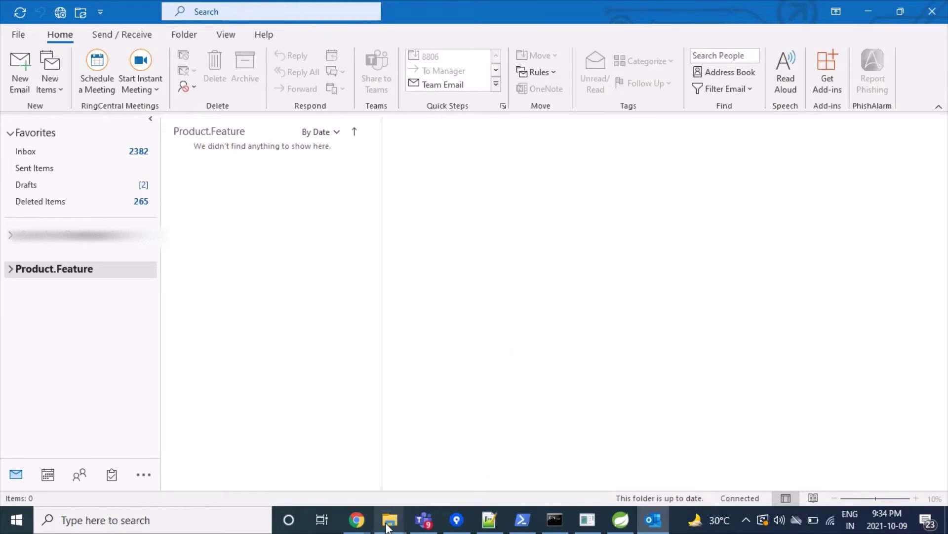
Bring the test account's Gmail inbox forward in Chrome and confirm which Google account is signed in.
{"action": "mouse_move", "coordinate": [360, 522]}
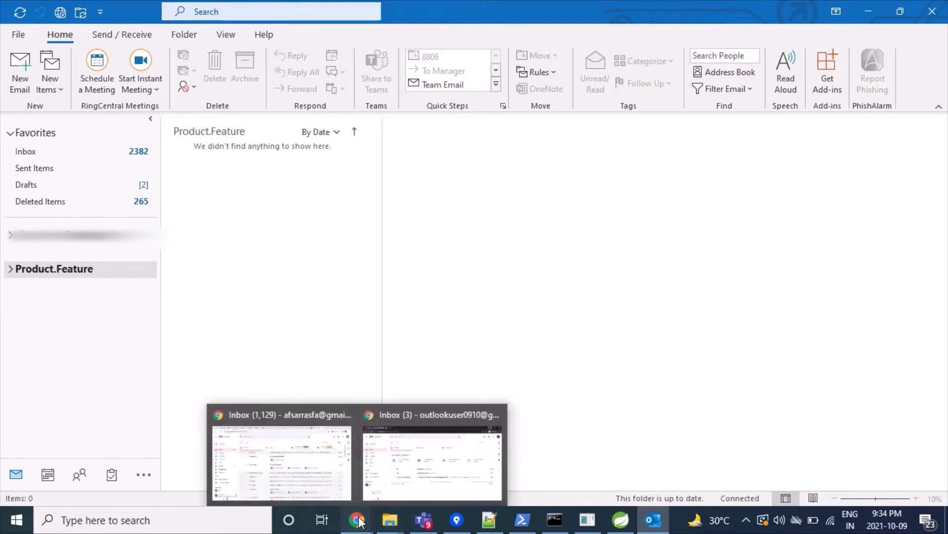
{"action": "left_click", "coordinate": [421, 488]}
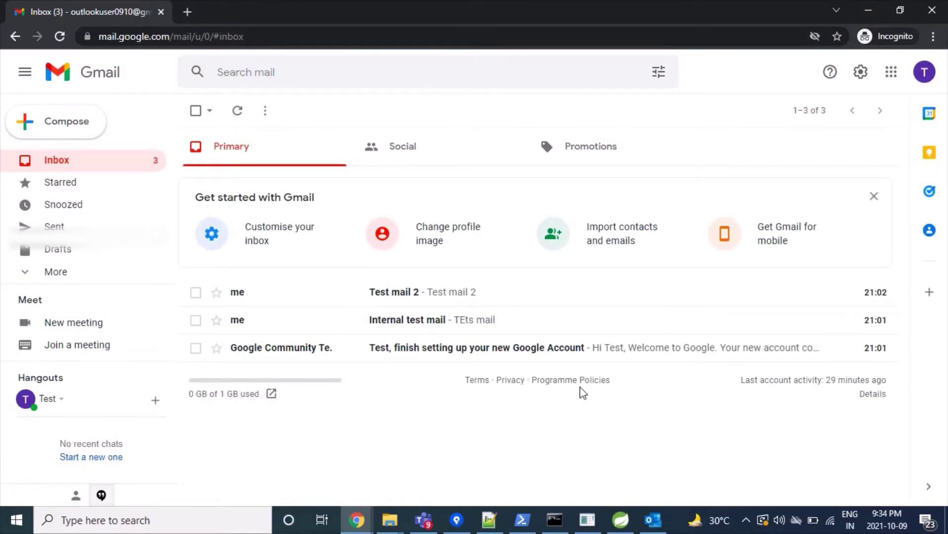
{"action": "left_click", "coordinate": [927, 82]}
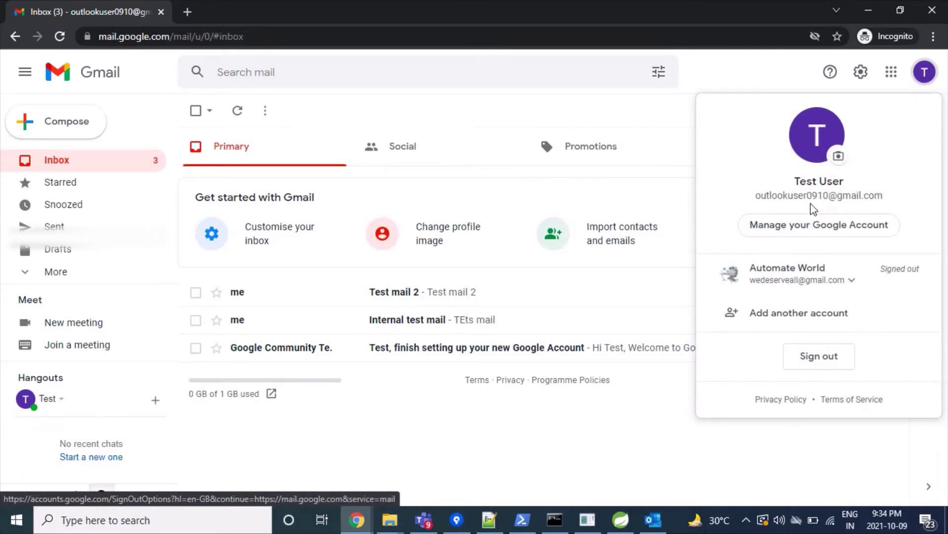
{"action": "left_click", "coordinate": [767, 87]}
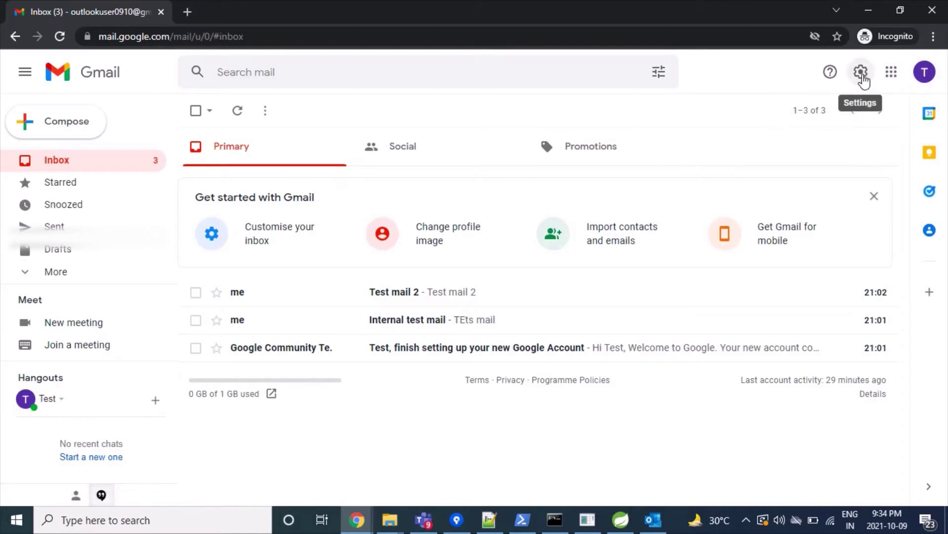
Under See all settings > Forwarding and POP/IMAP, select Enable IMAP and save changes.
{"action": "left_click", "coordinate": [862, 75]}
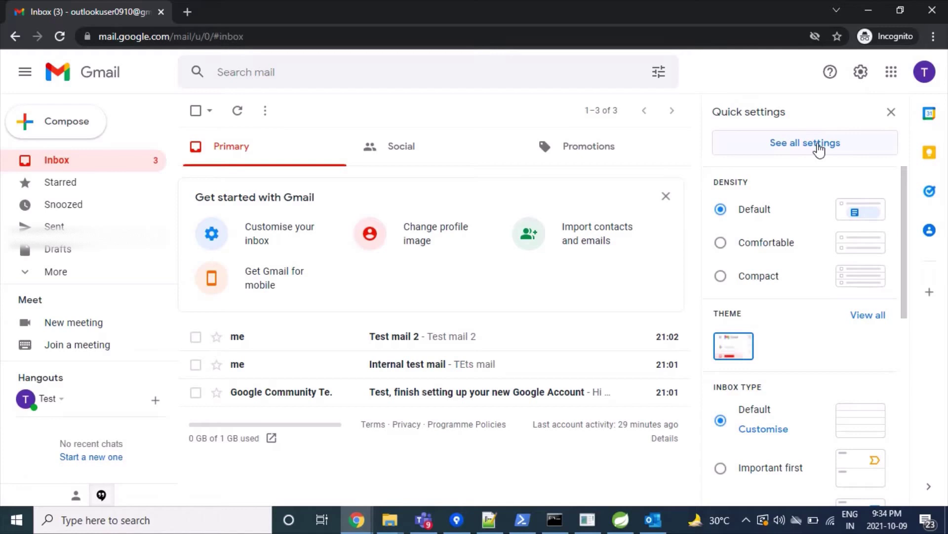
{"action": "left_click", "coordinate": [818, 148]}
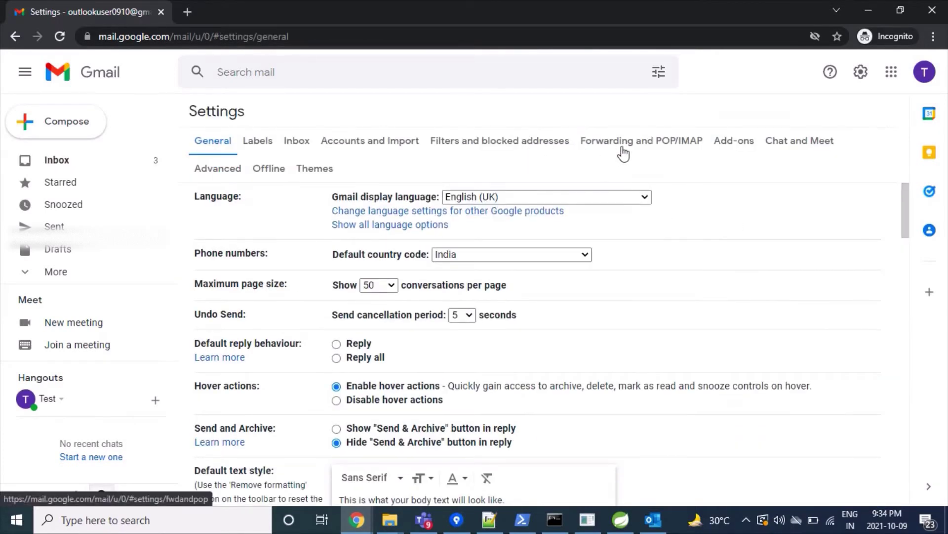
{"action": "left_click", "coordinate": [654, 148]}
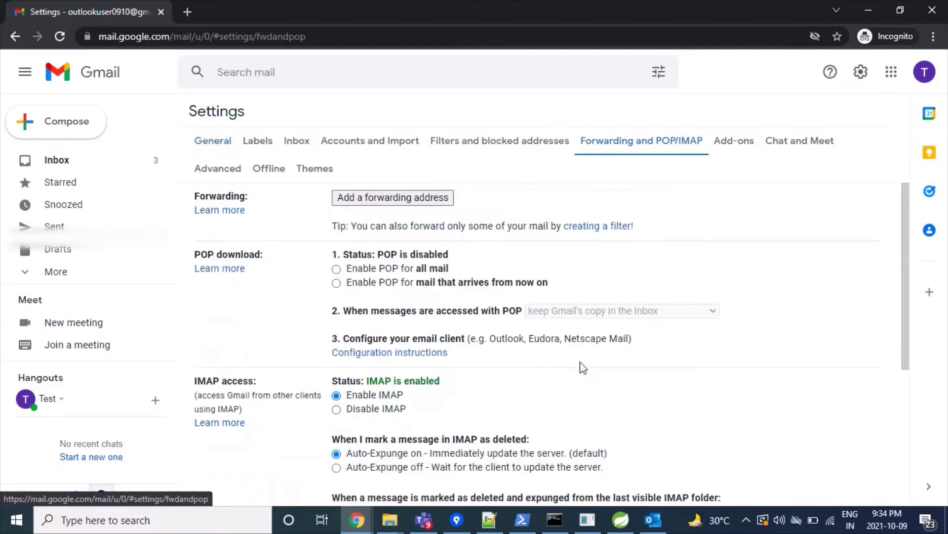
{"action": "scroll", "coordinate": [447, 348], "scroll_direction": "down", "scroll_amount": 1}
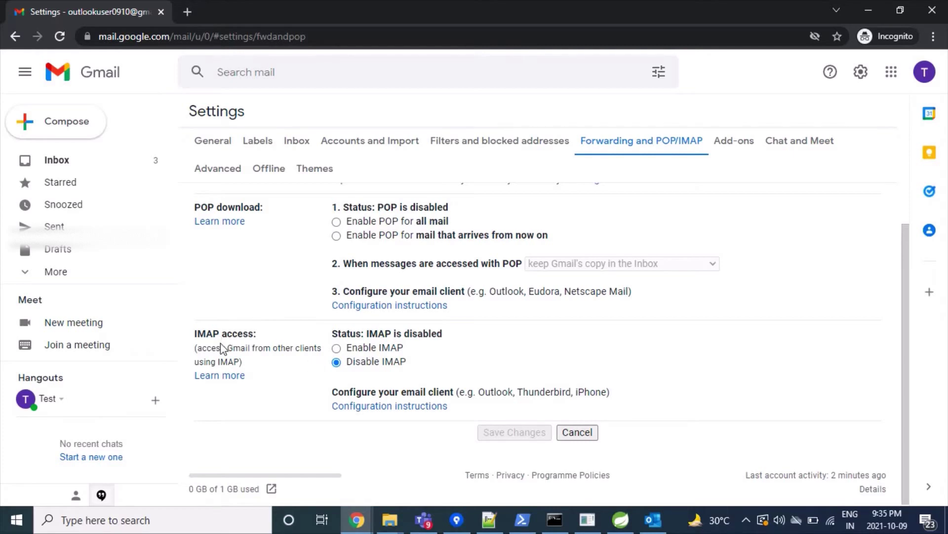
{"action": "left_click", "coordinate": [364, 349]}
{"action": "scroll", "coordinate": [540, 339], "scroll_direction": "down", "scroll_amount": 4}
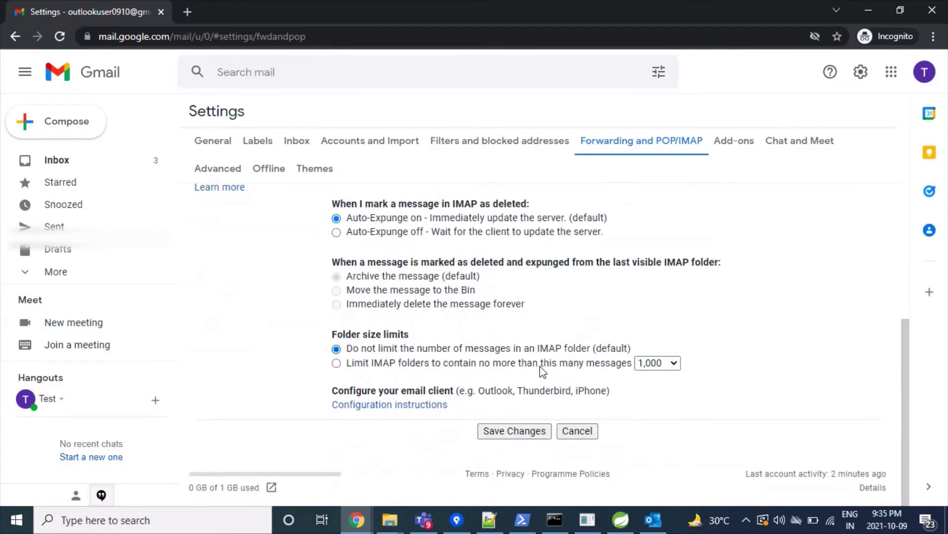
{"action": "left_click", "coordinate": [515, 431]}
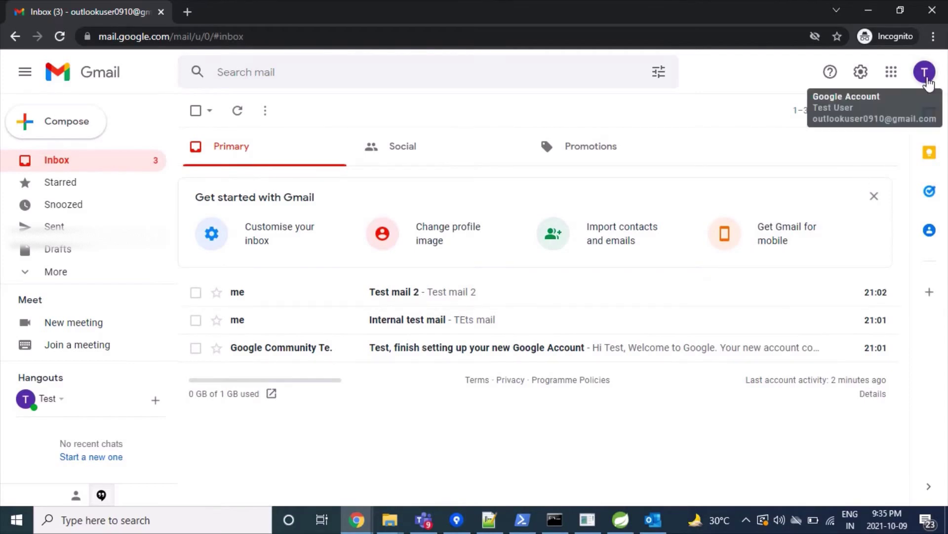
Open Manage your Google Account > Security and find Less secure app access, currently Off.
{"action": "left_click", "coordinate": [926, 74]}
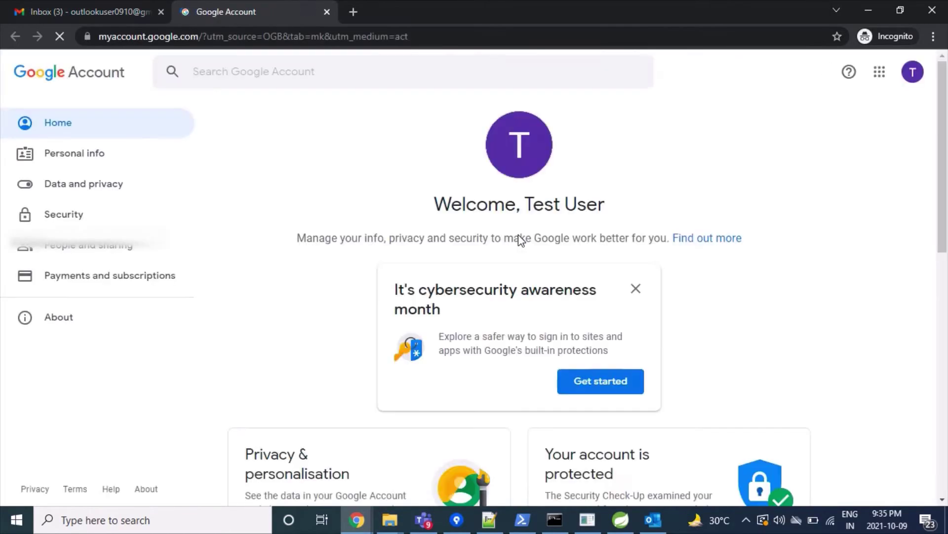
{"action": "left_click", "coordinate": [41, 215]}
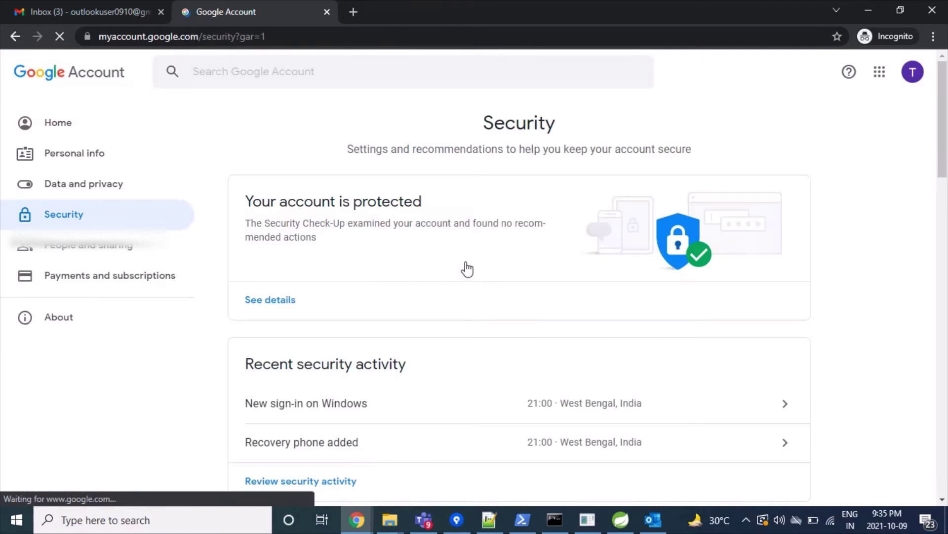
{"action": "scroll", "coordinate": [467, 269], "scroll_direction": "down", "scroll_amount": 10}
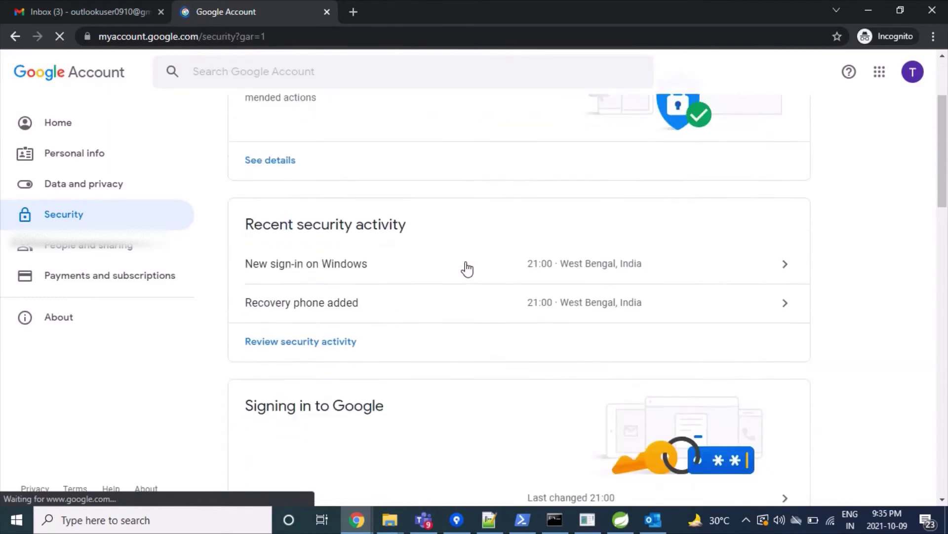
{"action": "scroll", "coordinate": [467, 269], "scroll_direction": "down", "scroll_amount": 10}
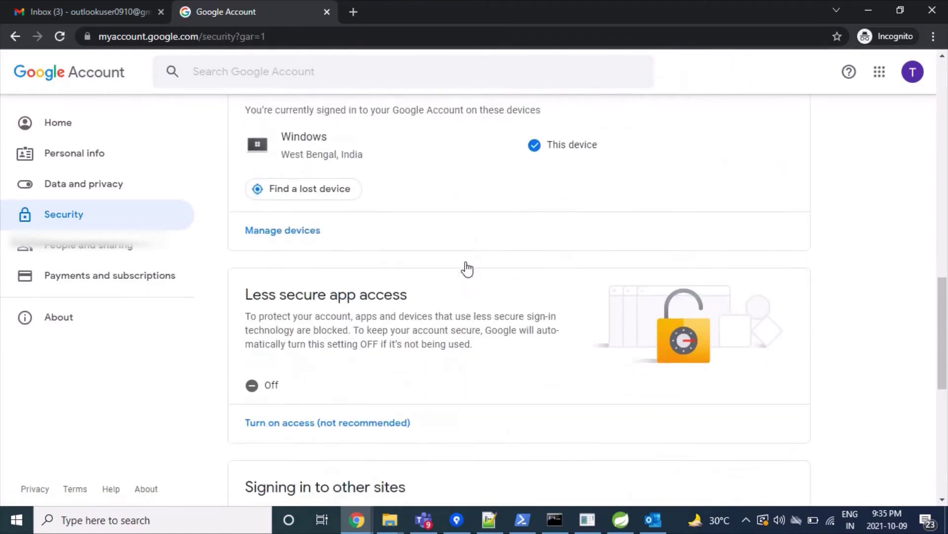
{"action": "scroll", "coordinate": [356, 255], "scroll_direction": "up", "scroll_amount": 1}
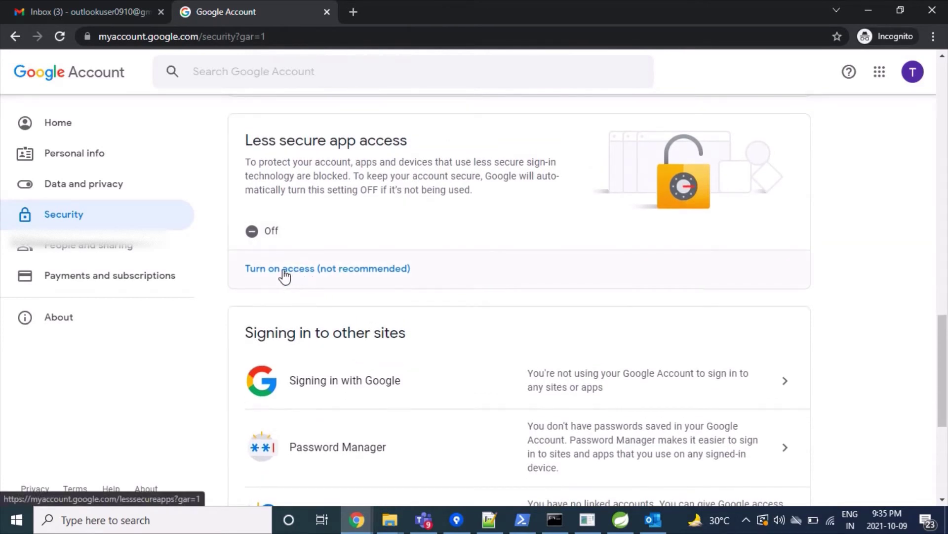
{"action": "scroll", "coordinate": [339, 275], "scroll_direction": "up", "scroll_amount": 1}
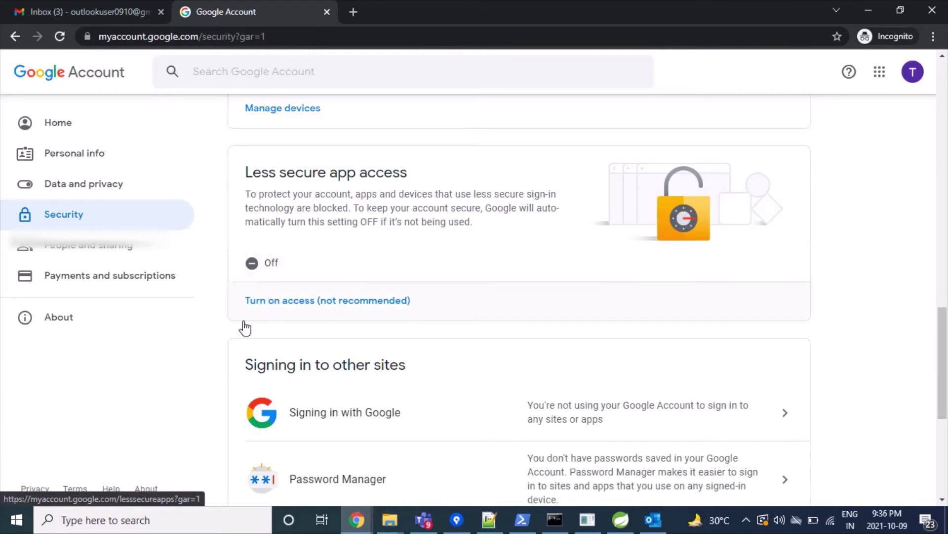
Switch Allow less secure apps to ON, then return to Outlook.
{"action": "left_click", "coordinate": [295, 302]}
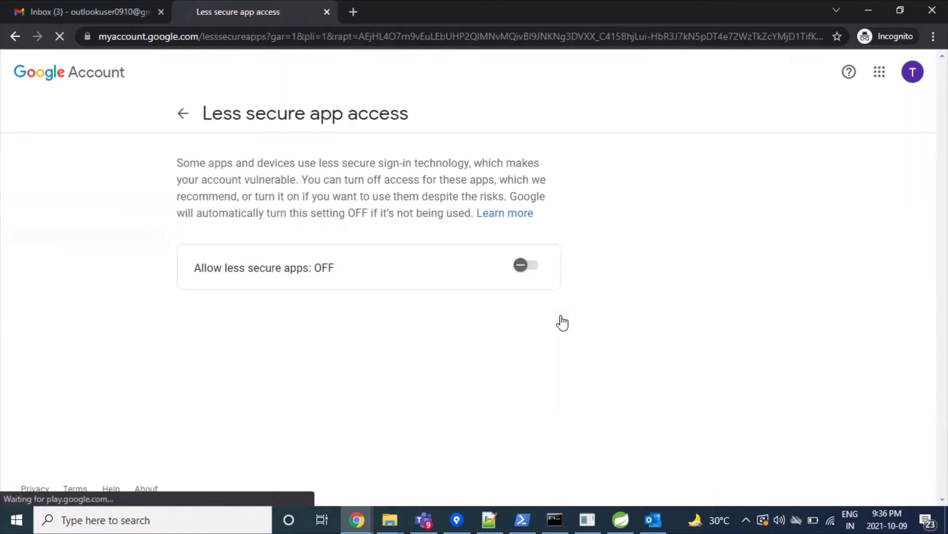
{"action": "left_click", "coordinate": [526, 267]}
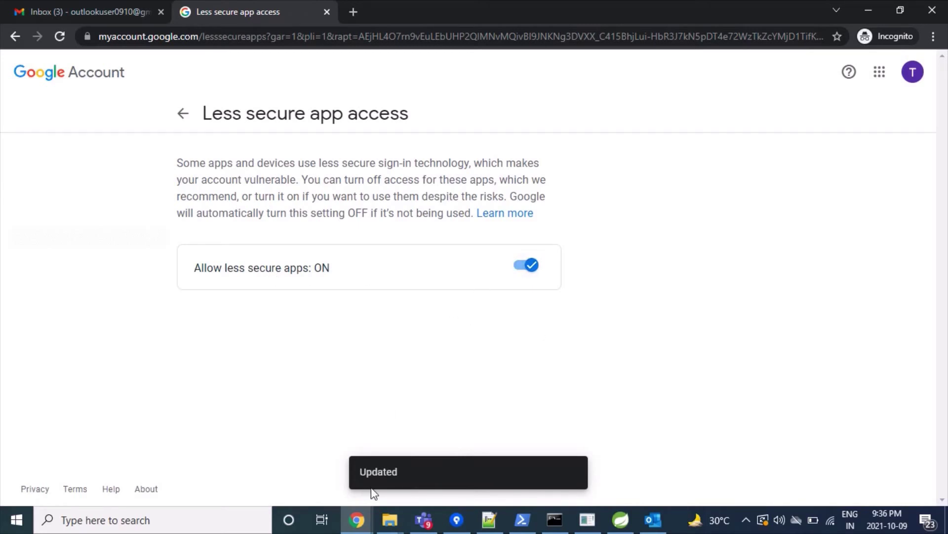
{"action": "left_click", "coordinate": [651, 526]}
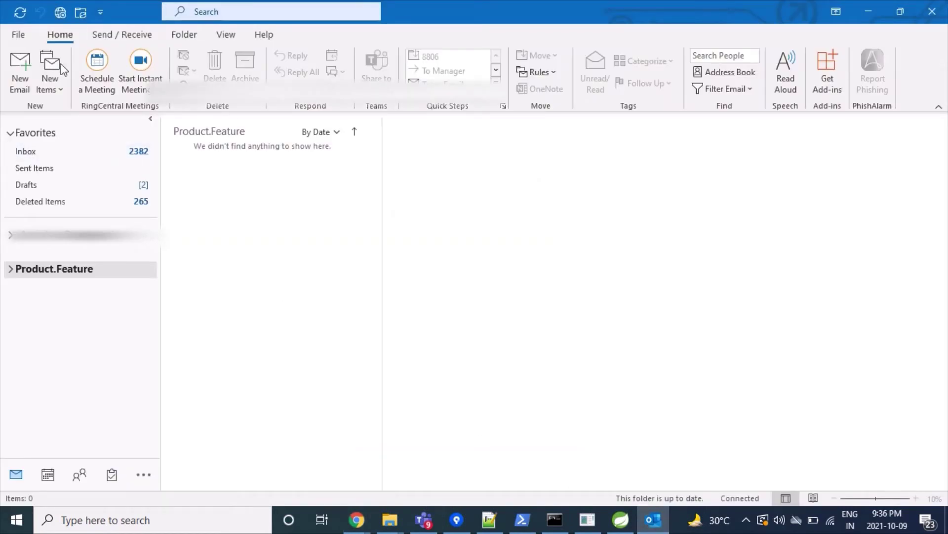
{"action": "left_click", "coordinate": [19, 38]}
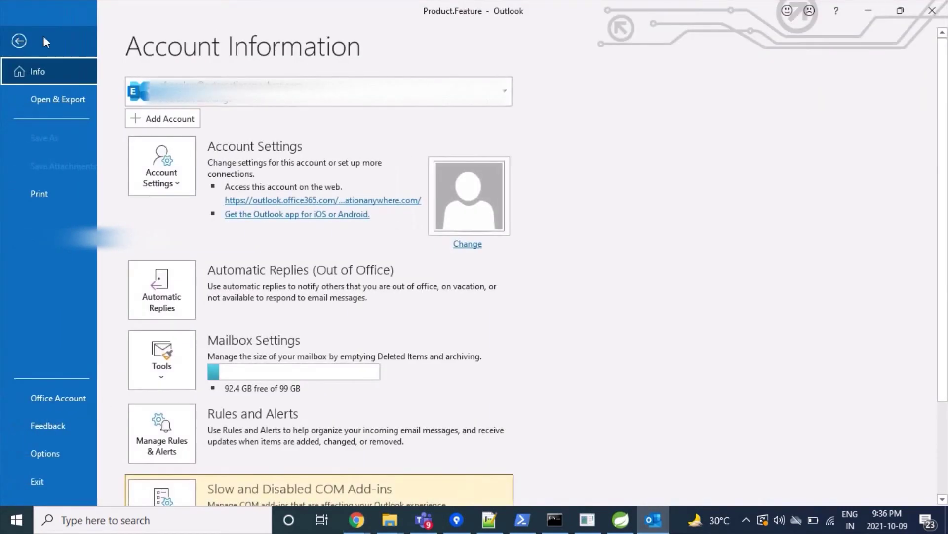
{"action": "left_click", "coordinate": [156, 121]}
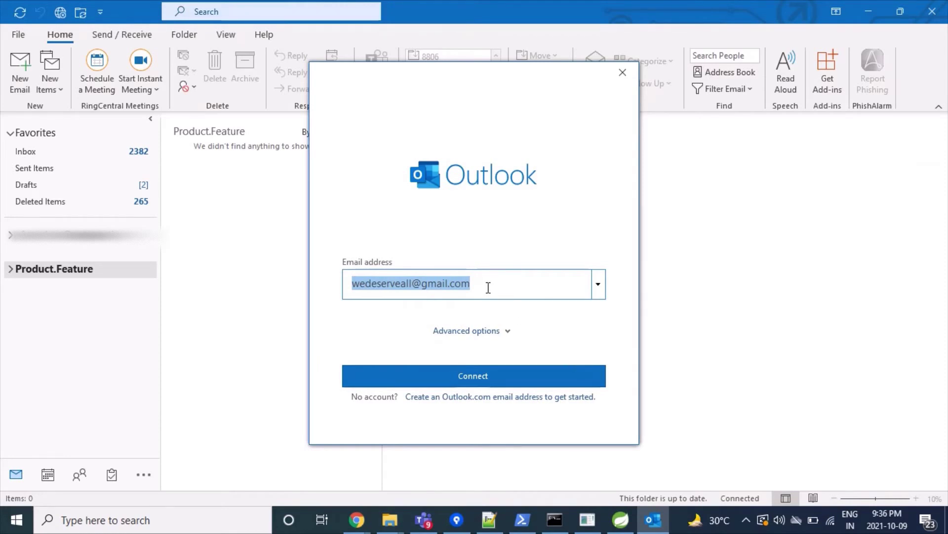
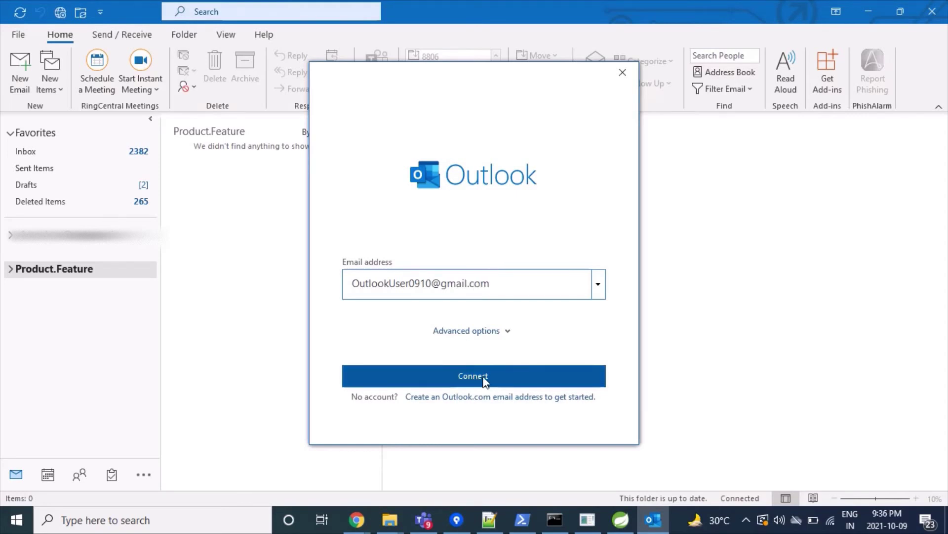
Connect, sign in with the Google account password, and allow Microsoft apps access to Gmail.
{"action": "left_click", "coordinate": [484, 379]}
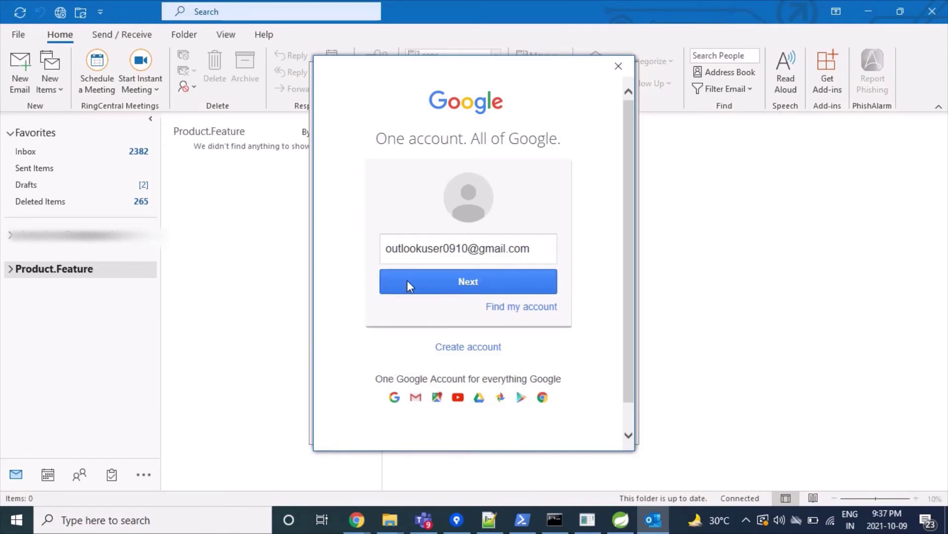
{"action": "left_click", "coordinate": [439, 292]}
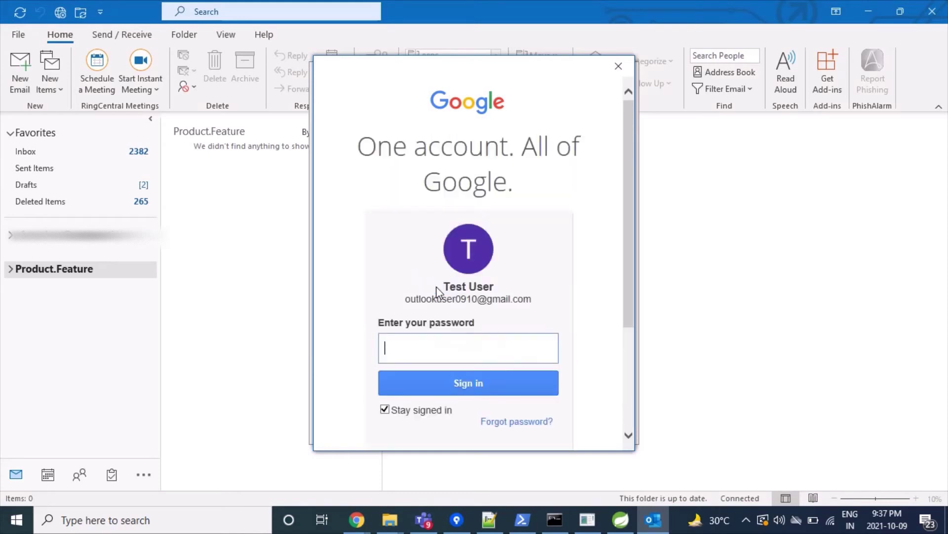
{"action": "left_click", "coordinate": [435, 350]}
{"action": "type", "text": "•••••••••••"}
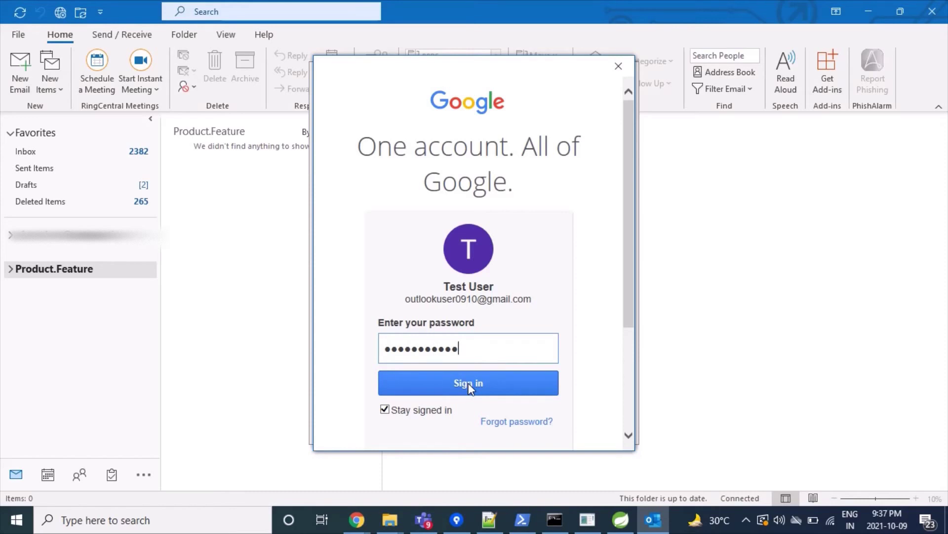
{"action": "left_click", "coordinate": [468, 383]}
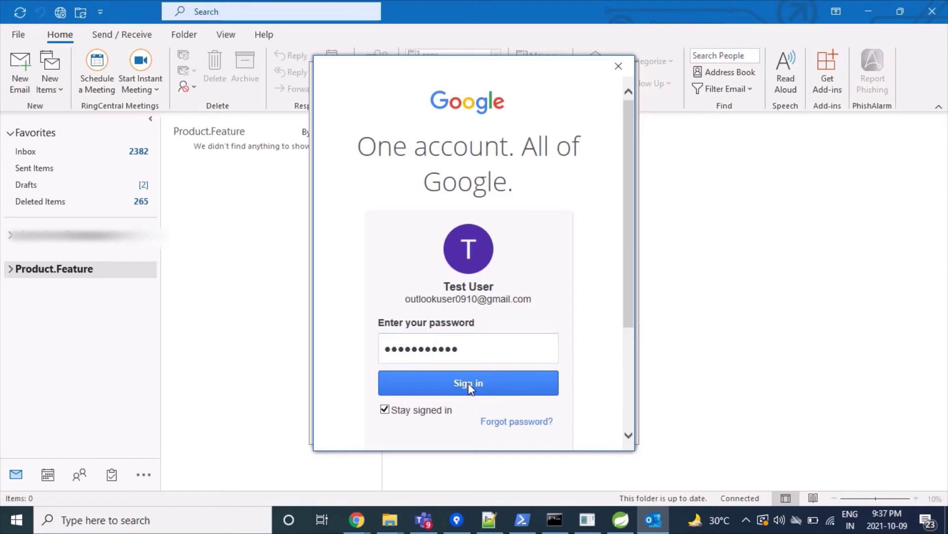
{"action": "left_click", "coordinate": [470, 383]}
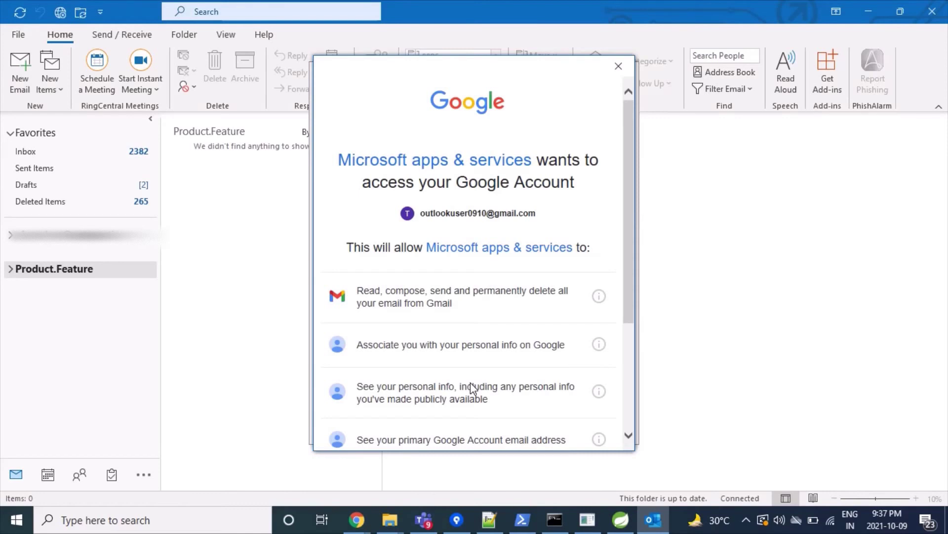
{"action": "scroll", "coordinate": [470, 383], "scroll_direction": "down", "scroll_amount": 3}
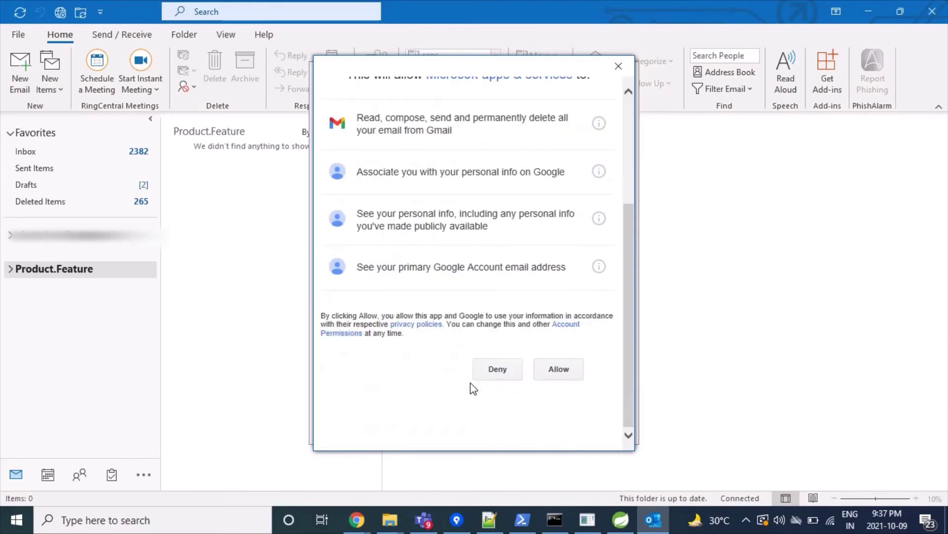
{"action": "left_click", "coordinate": [561, 375]}
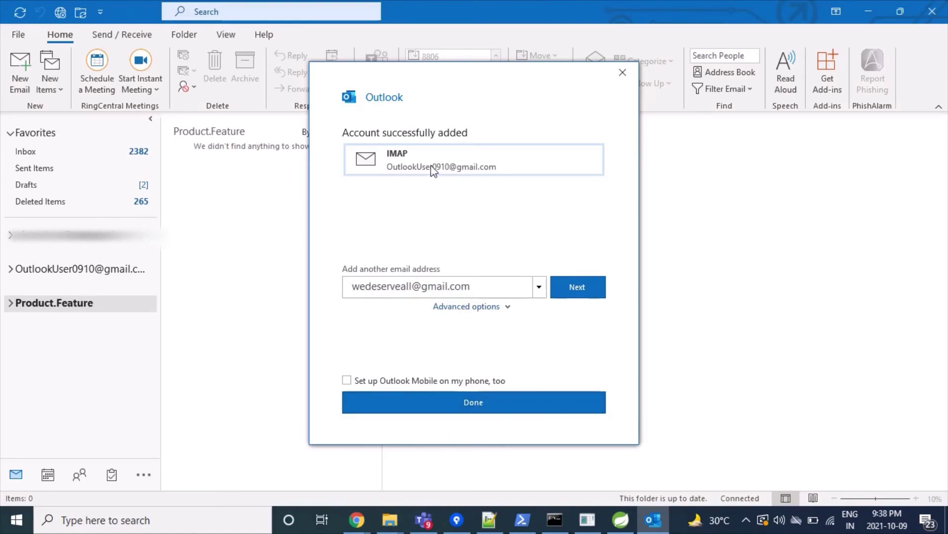
Click Done on 'Account successfully added' to close the setup window.
{"action": "left_click", "coordinate": [492, 409]}
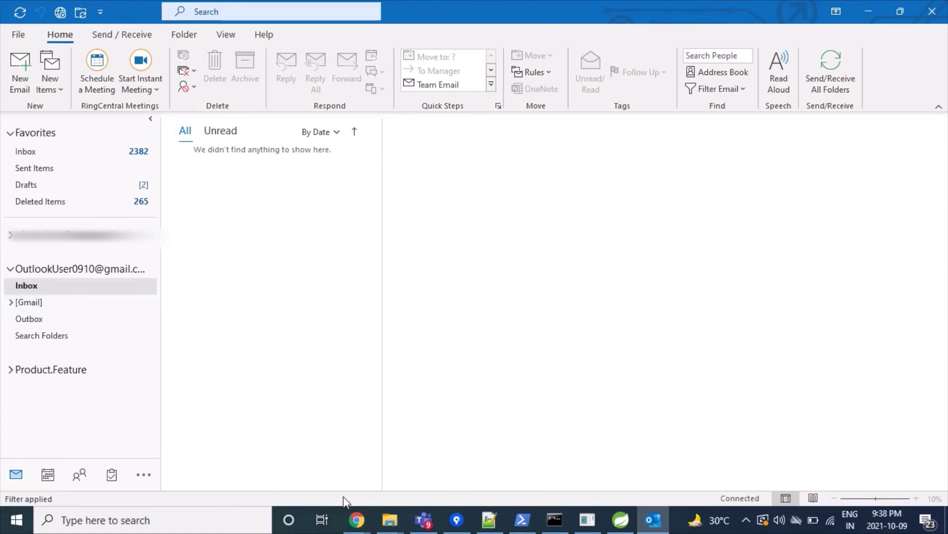
Compare the Gmail web inbox with Outlook's synced Inbox, both showing six messages.
{"action": "mouse_move", "coordinate": [357, 520]}
{"action": "left_click", "coordinate": [473, 470]}
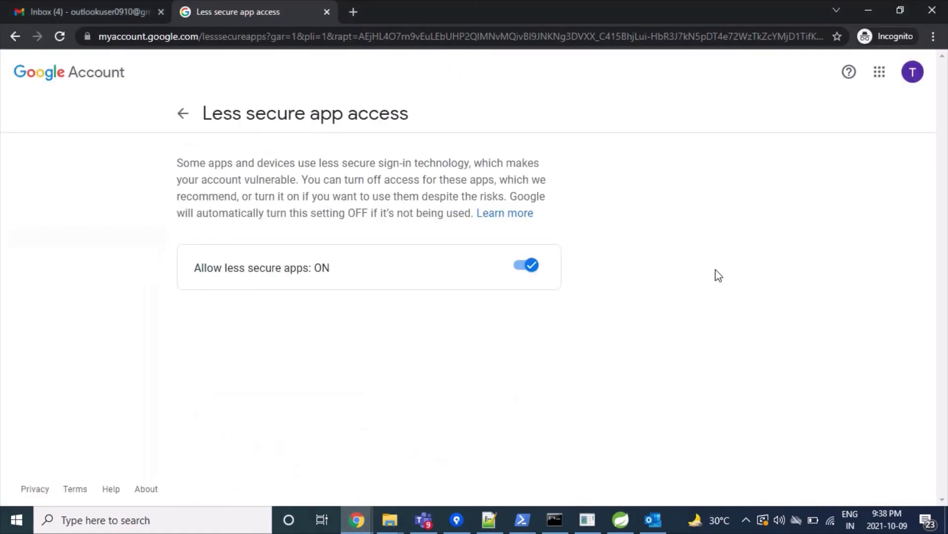
{"action": "left_click", "coordinate": [59, 2]}
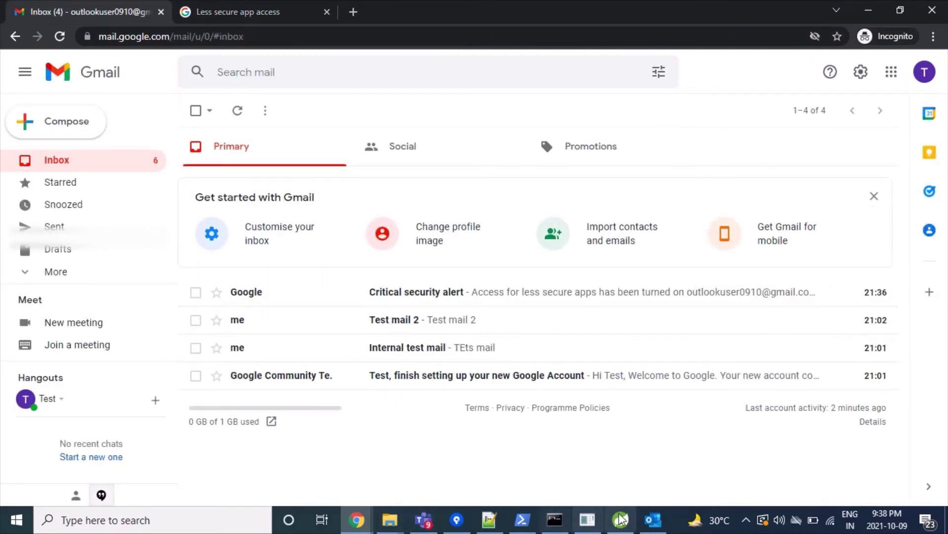
{"action": "mouse_move", "coordinate": [654, 525]}
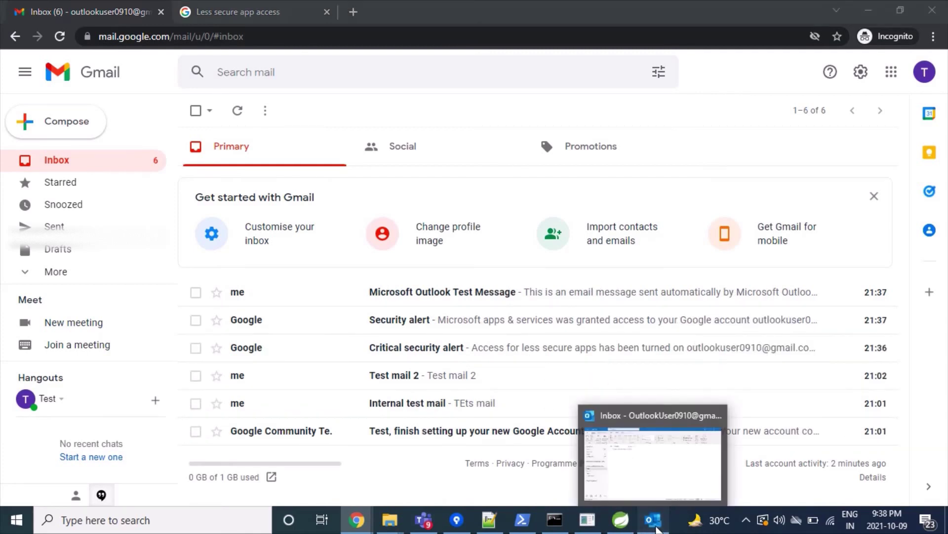
{"action": "left_click", "coordinate": [654, 521]}
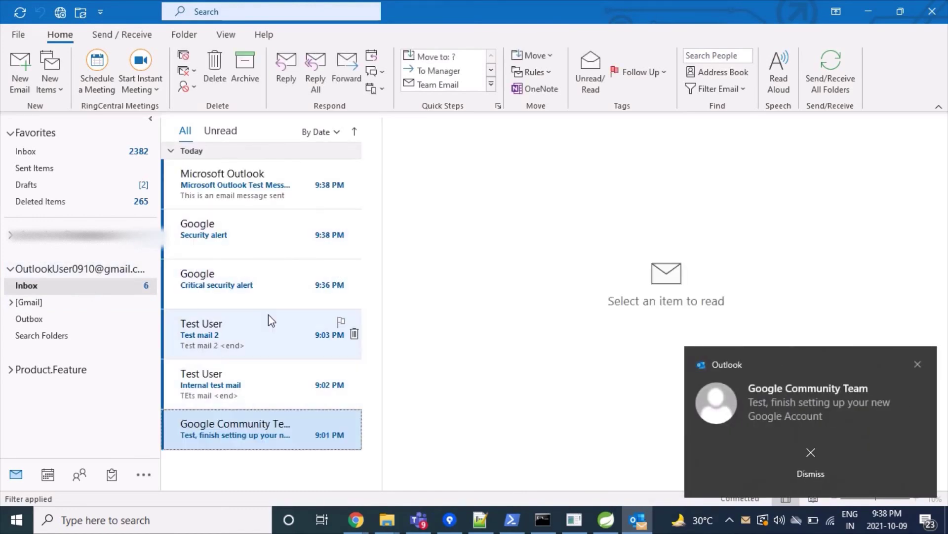
{"action": "left_click", "coordinate": [791, 403]}
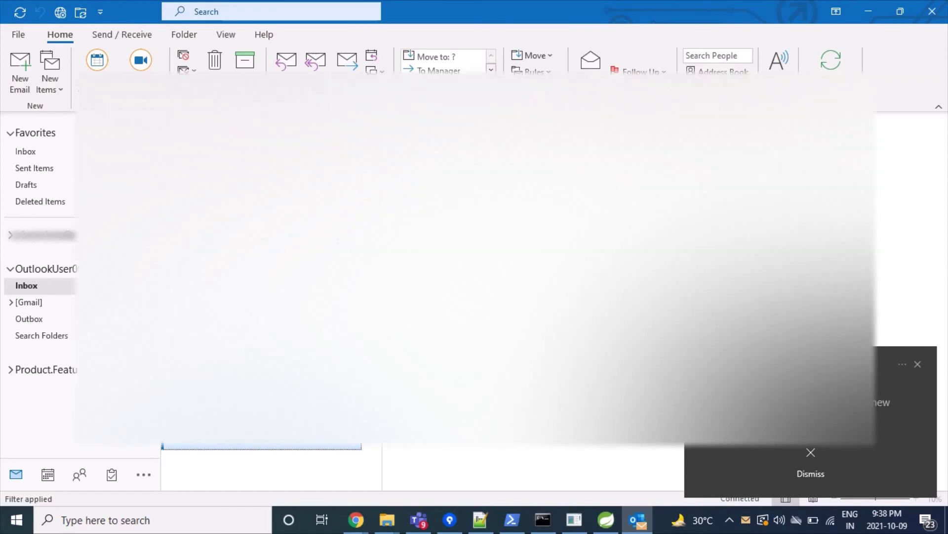
{"action": "key", "text": "alt+Tab"}
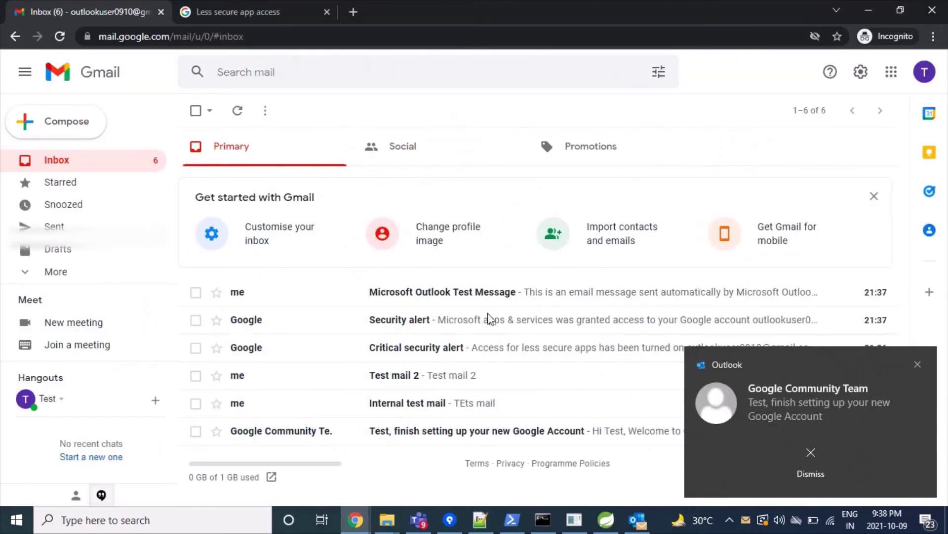
{"action": "key", "text": "alt+Tab"}
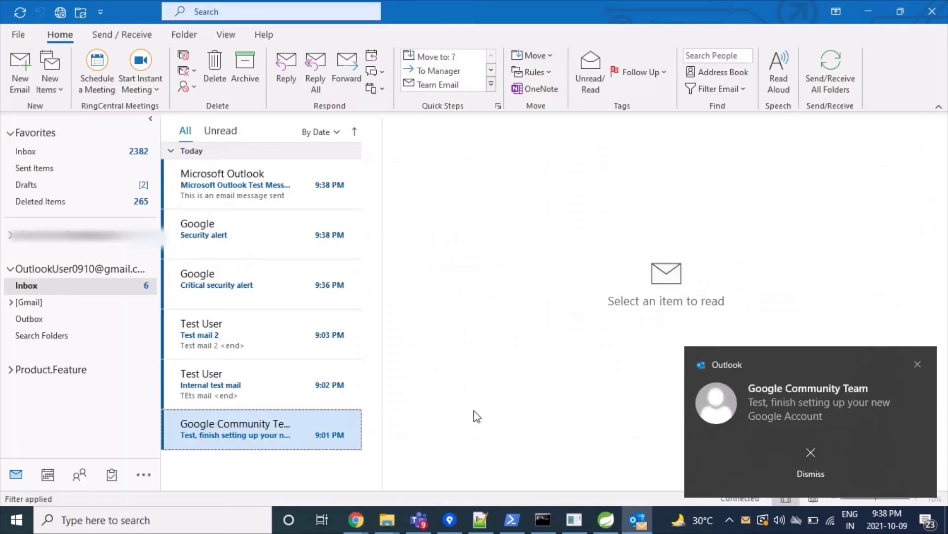